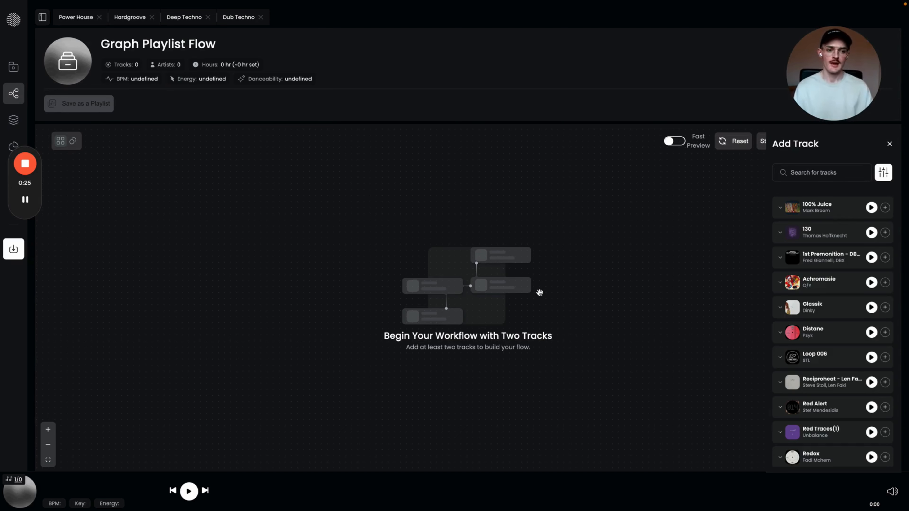
Filter the tracks available to add to a BPM range of 120 to 133 and an energy range of 4 to 8.
left_click(889, 145)
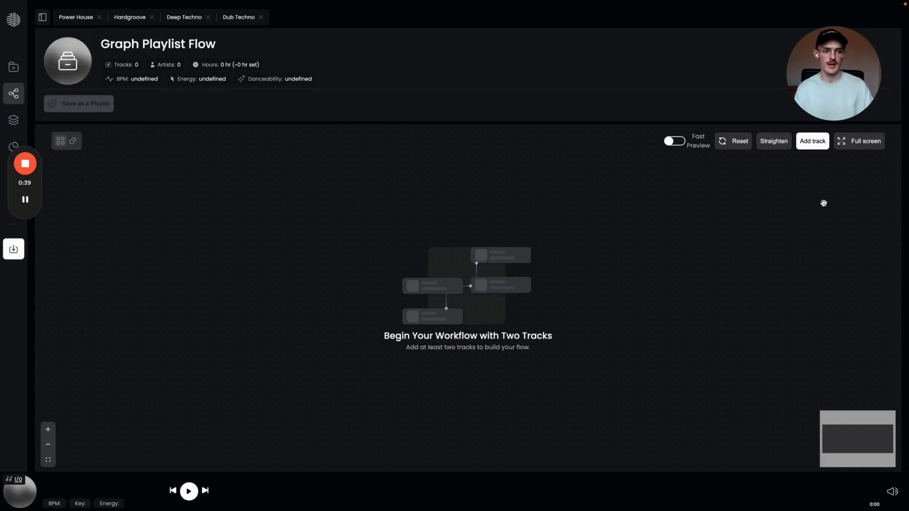
left_click(811, 146)
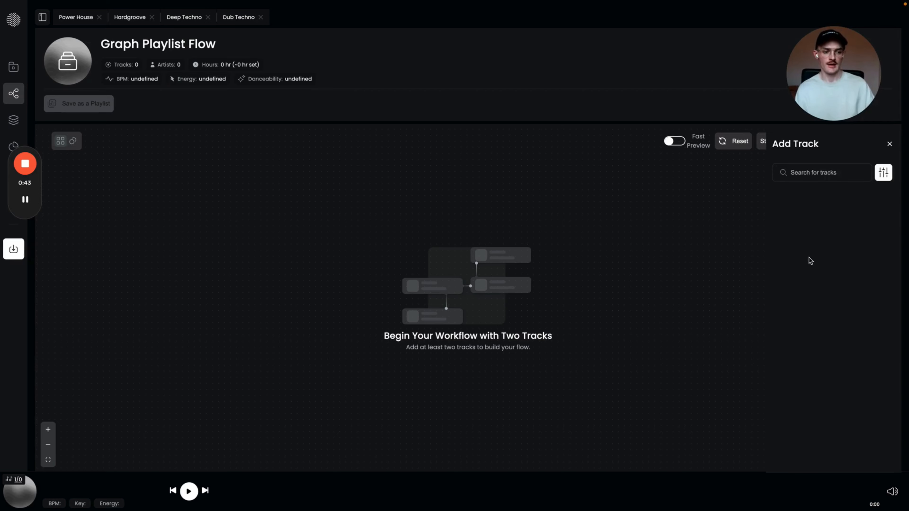
scroll(836, 315, "down", 3)
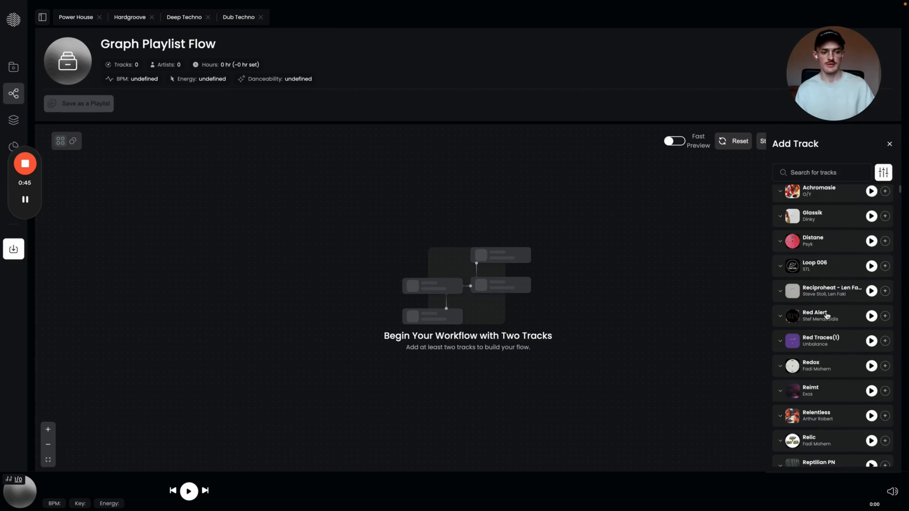
left_click(883, 173)
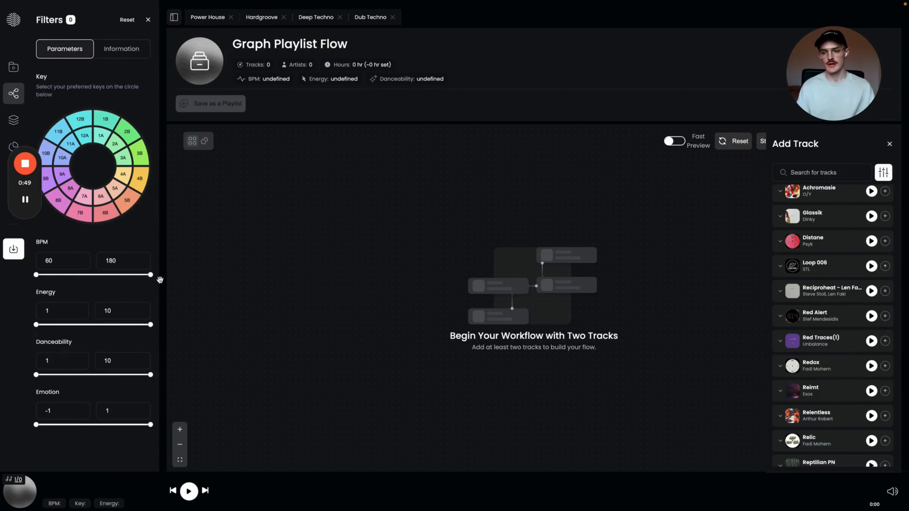
left_click_drag(36, 275, 106, 276)
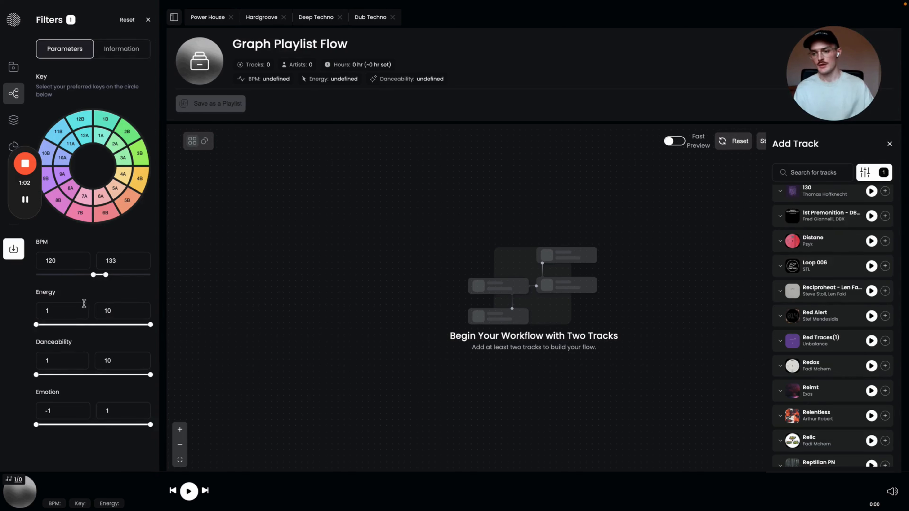
left_click_drag(36, 324, 72, 326)
left_click_drag(149, 325, 127, 326)
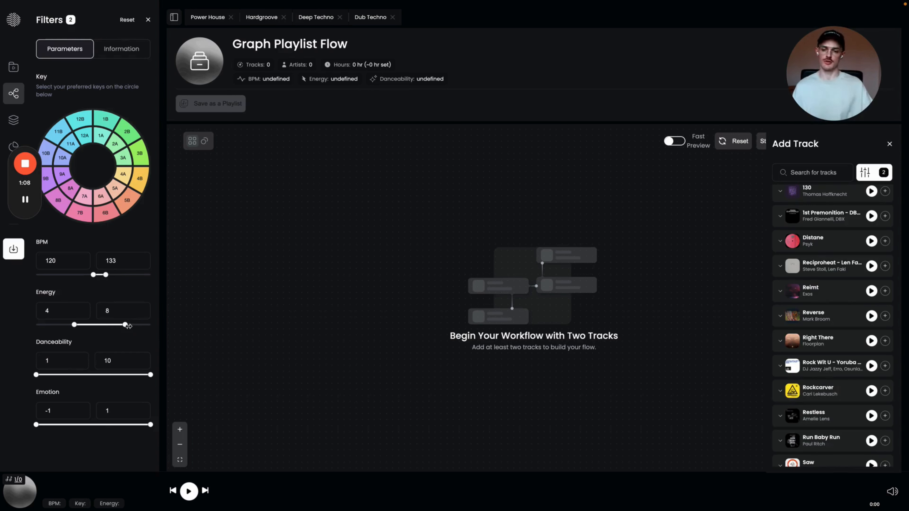
Add House as a genre filter for the available tracks and close the filters.
left_click(114, 48)
left_click(86, 236)
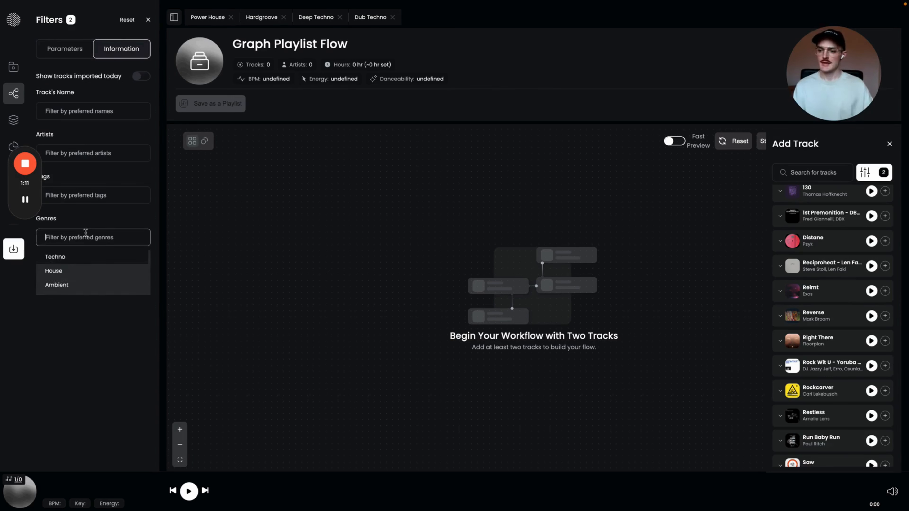
left_click(54, 270)
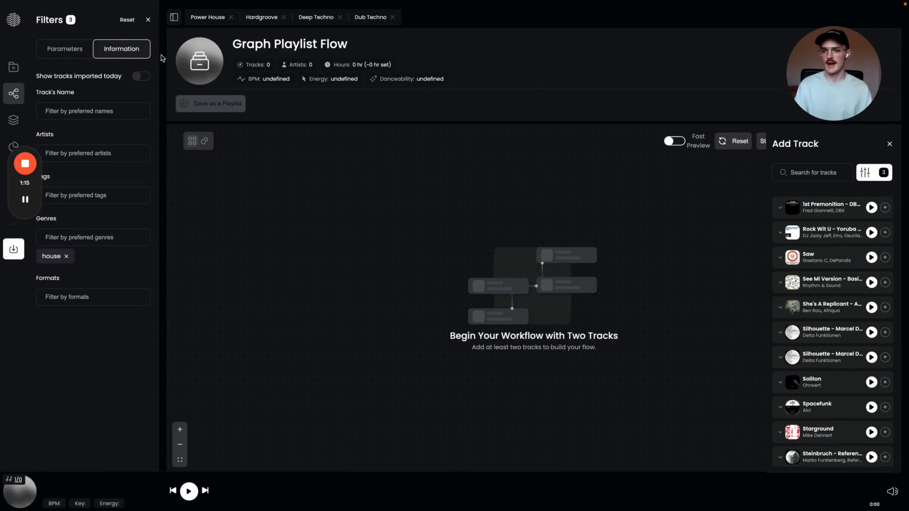
left_click(147, 20)
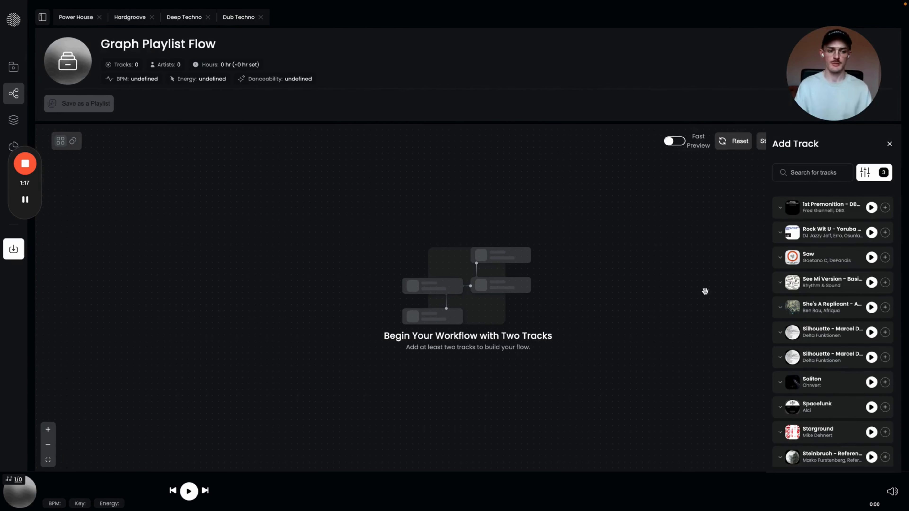
Add the track Stream to the graph and place it near the canvas's left edge as the starting node.
scroll(833, 350, "down", 5)
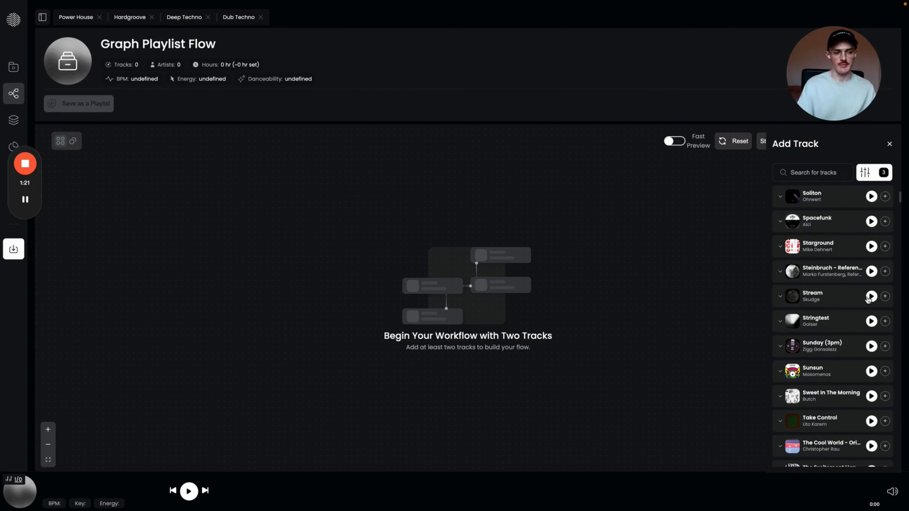
left_click(885, 298)
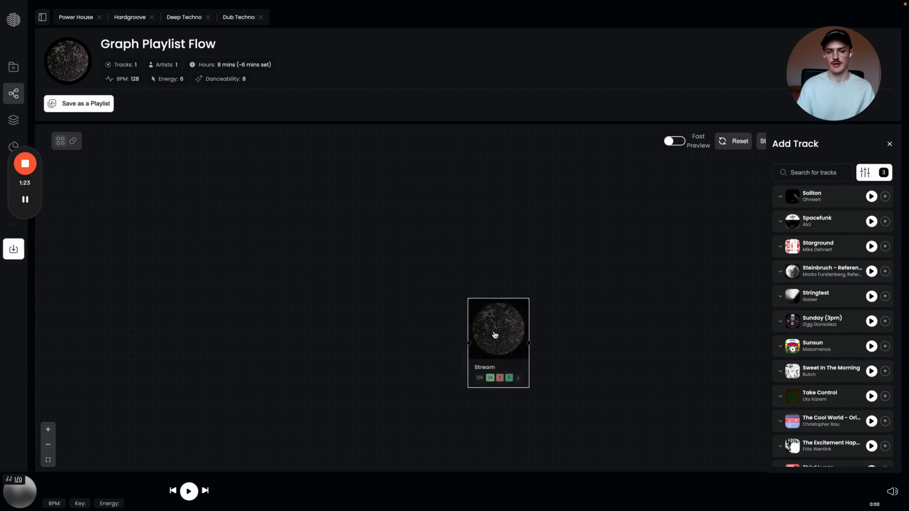
left_click_drag(493, 331, 159, 275)
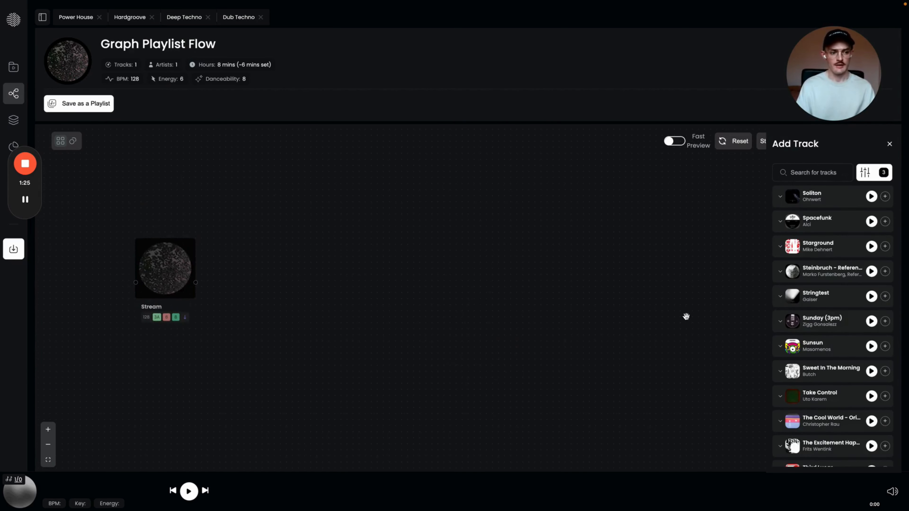
Add Sunday (3pm) as the second track and arrange it and Stream close together on the canvas.
scroll(821, 285, "down", 3)
scroll(821, 285, "up", 2)
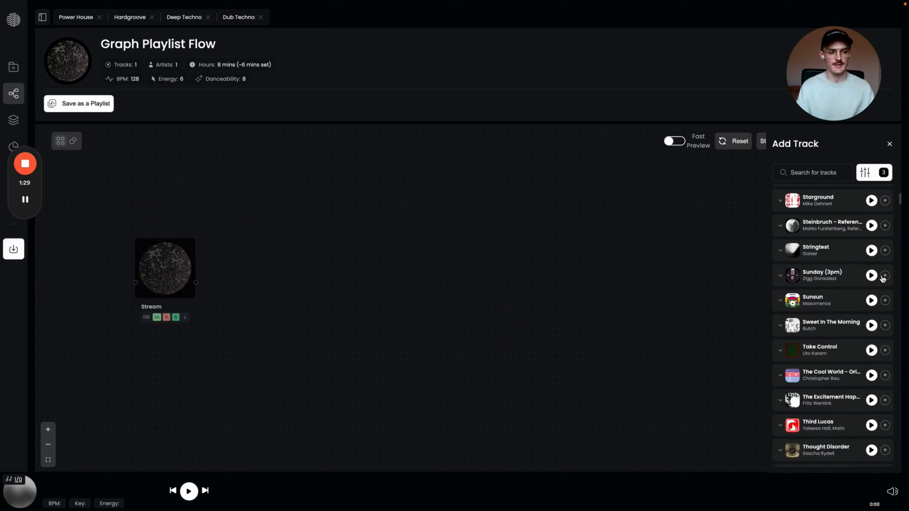
left_click(885, 275)
left_click_drag(408, 317, 293, 290)
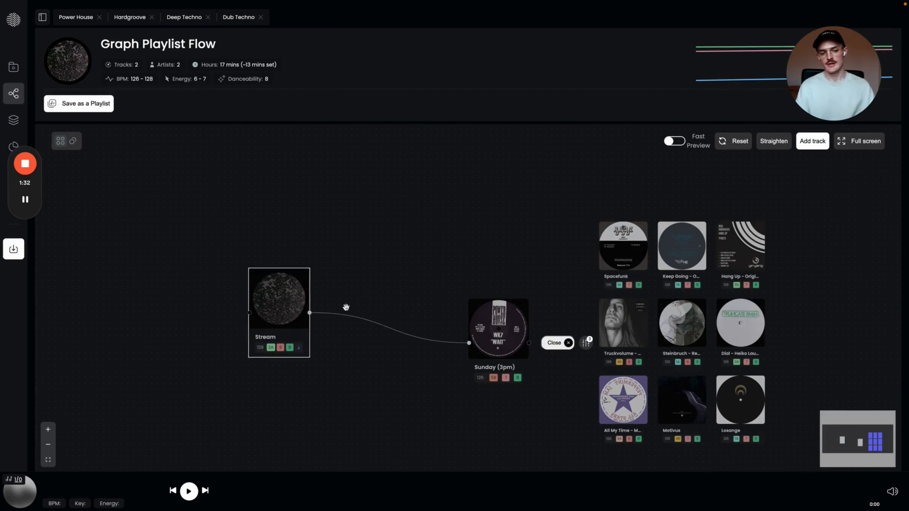
left_click_drag(508, 335, 399, 298)
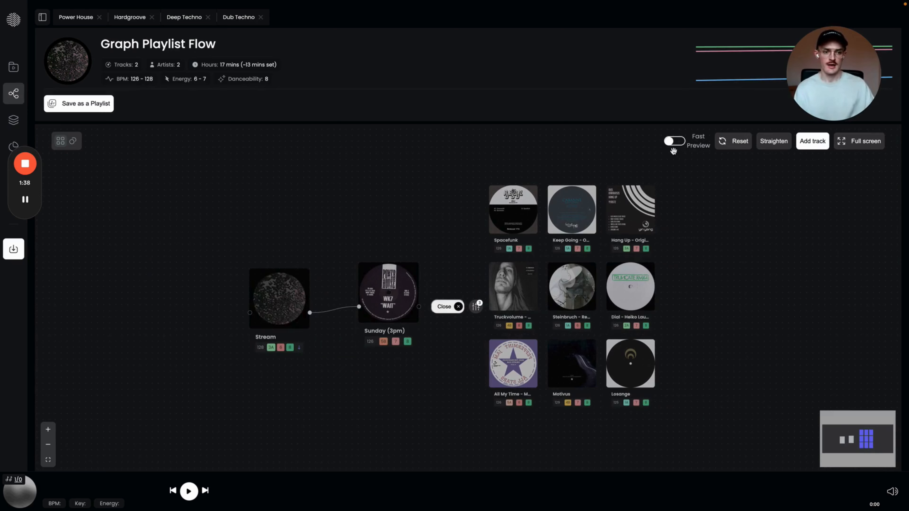
Turn on Fast Preview and listen to the Stream and Sunday (3pm) nodes.
left_click(675, 143)
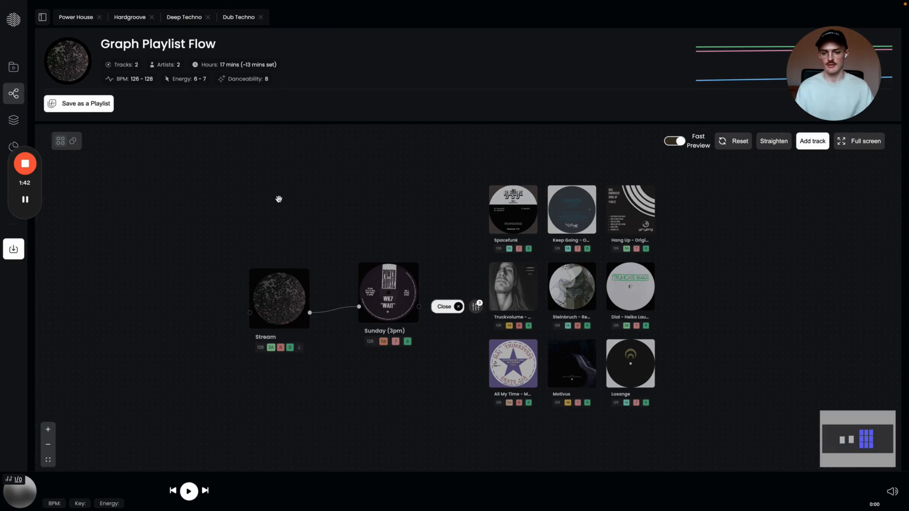
mouse_move(297, 296)
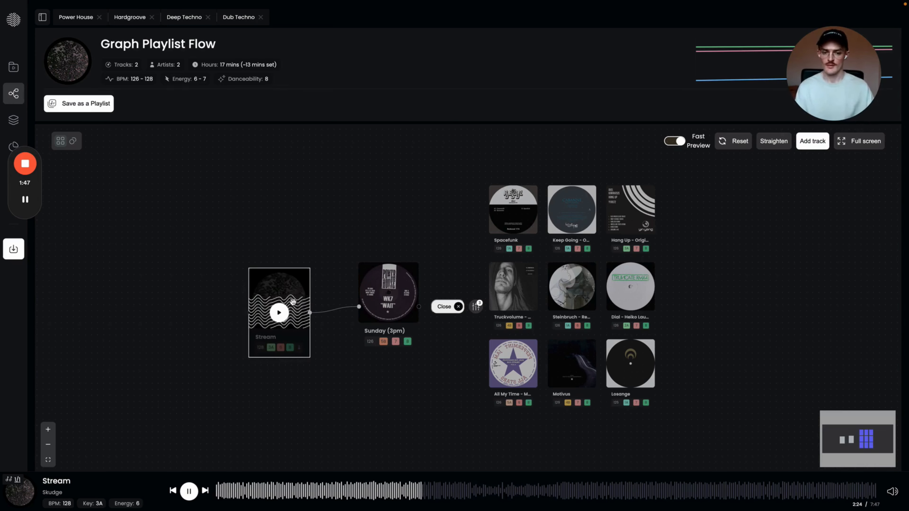
mouse_move(392, 306)
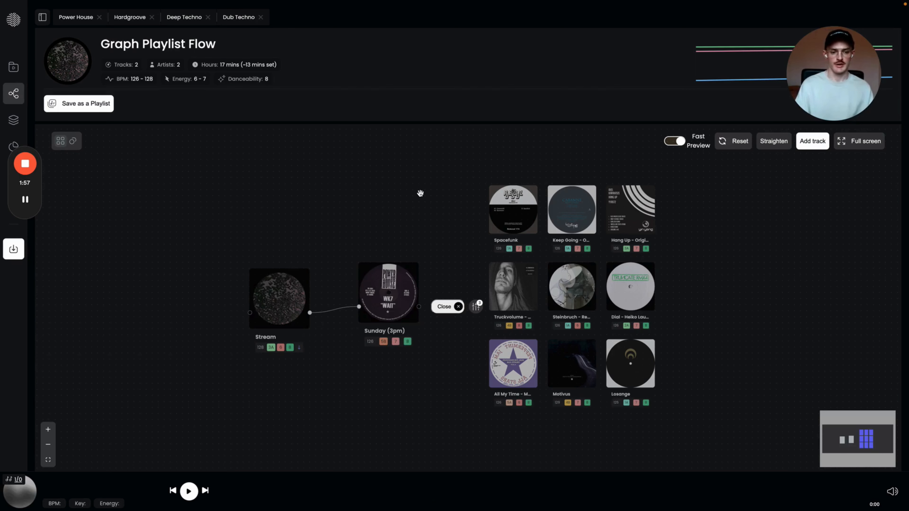
Preview the suggested follow-ups to Sunday (3pm) and add Hang Up - Original Mix as the third track.
mouse_move(498, 209)
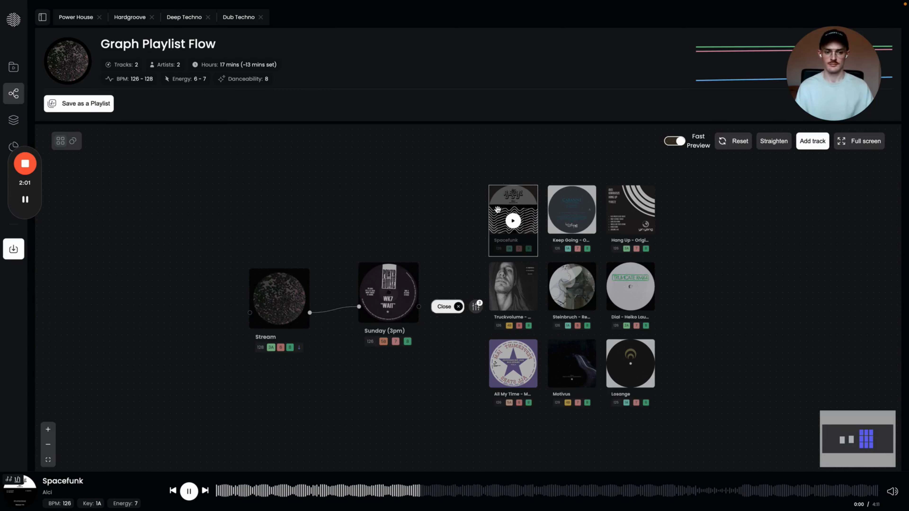
mouse_move(572, 284)
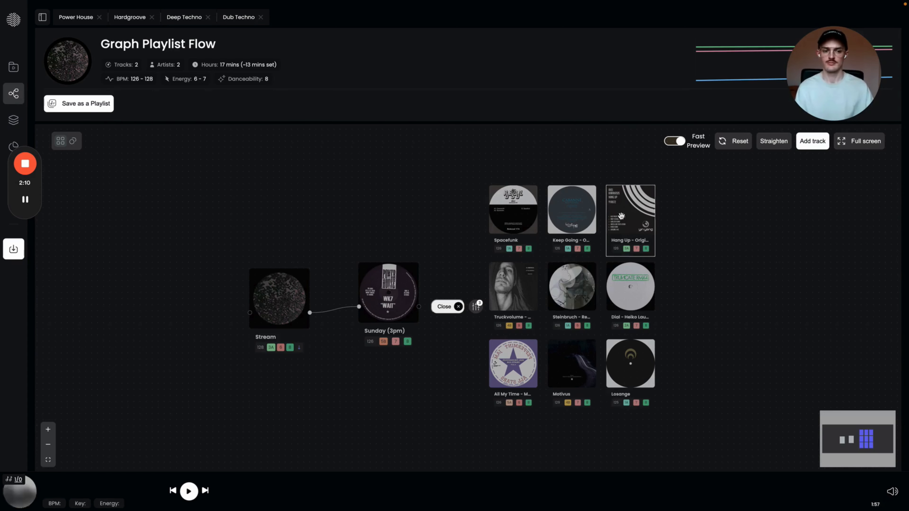
mouse_move(625, 203)
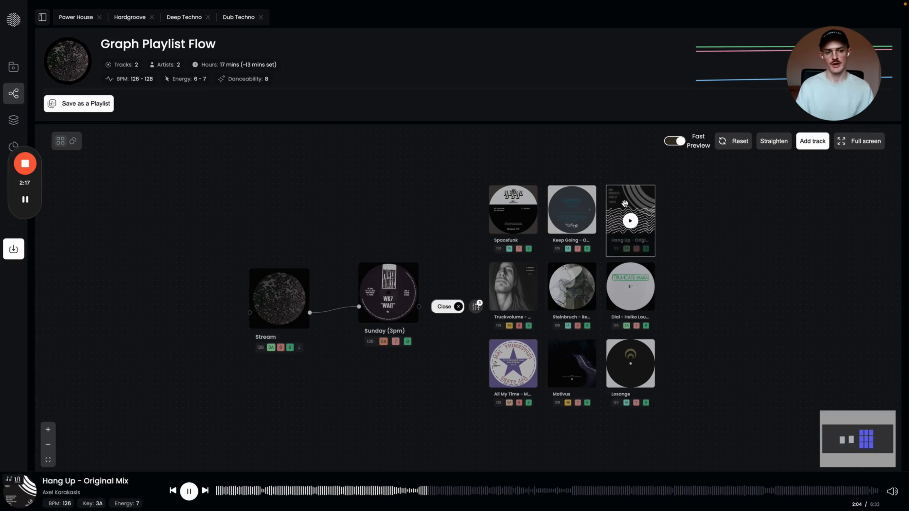
left_click(644, 200)
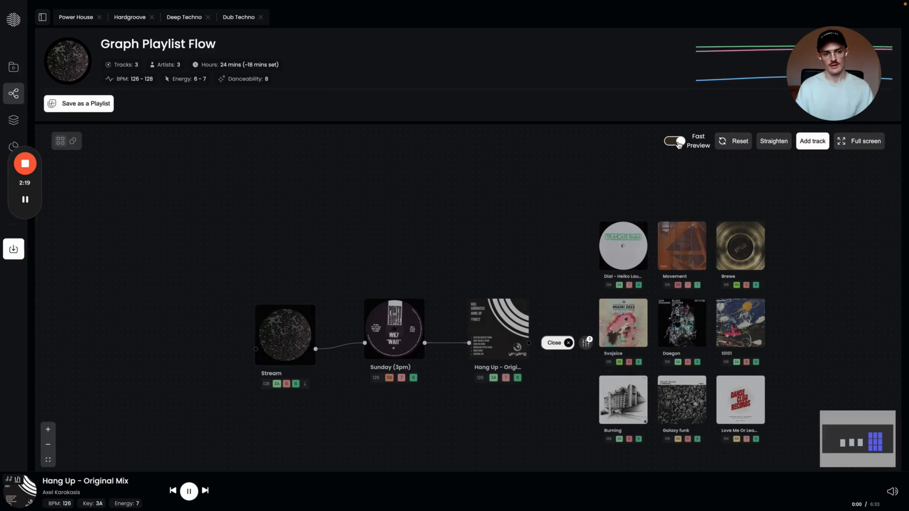
Preview Dial - Heiko Laux Remix, Movement and Svojsice among the suggestions, and add Svojsice after Hang Up.
left_click(674, 140)
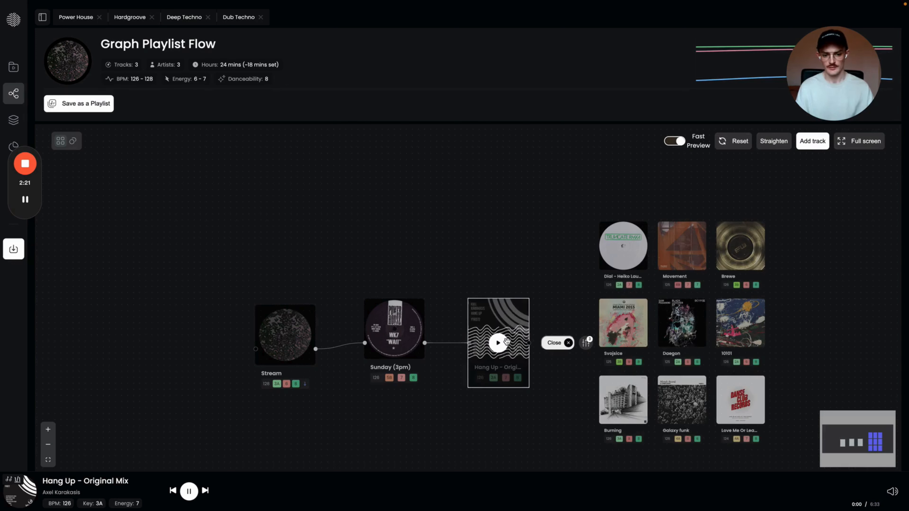
left_click_drag(546, 215, 418, 174)
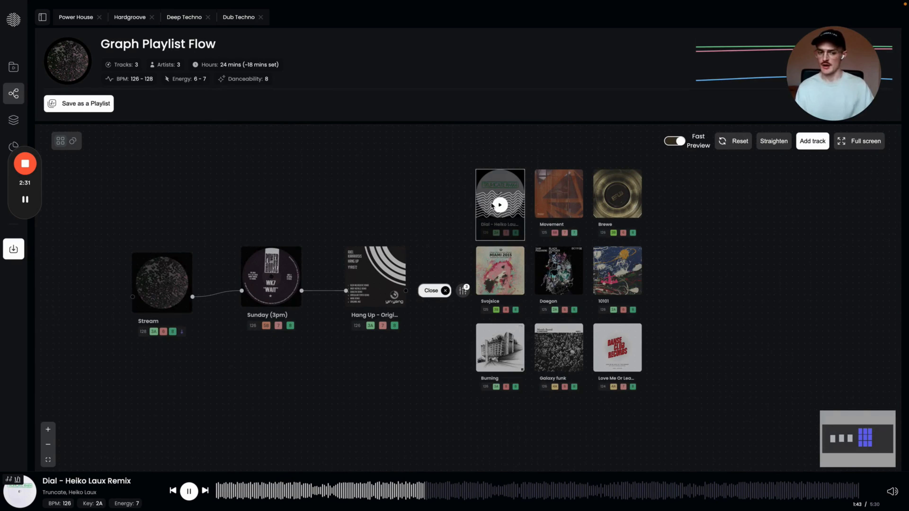
mouse_move(555, 192)
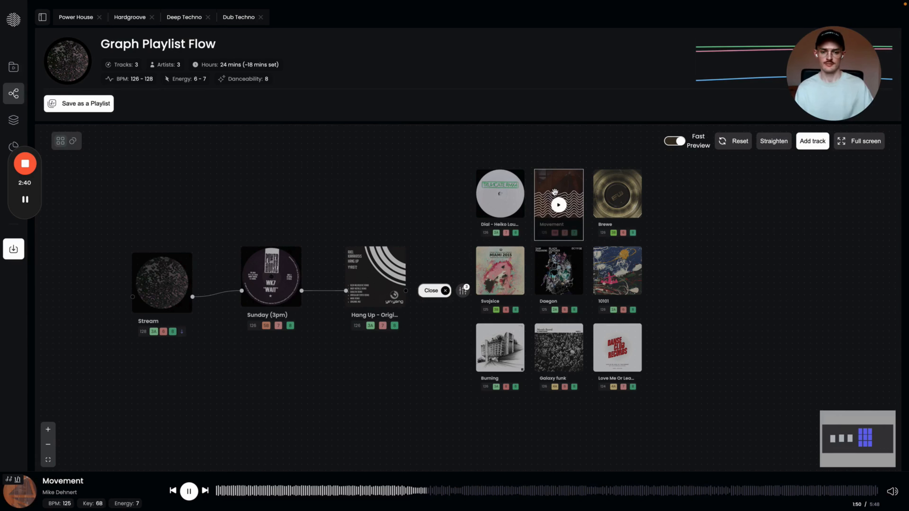
mouse_move(508, 262)
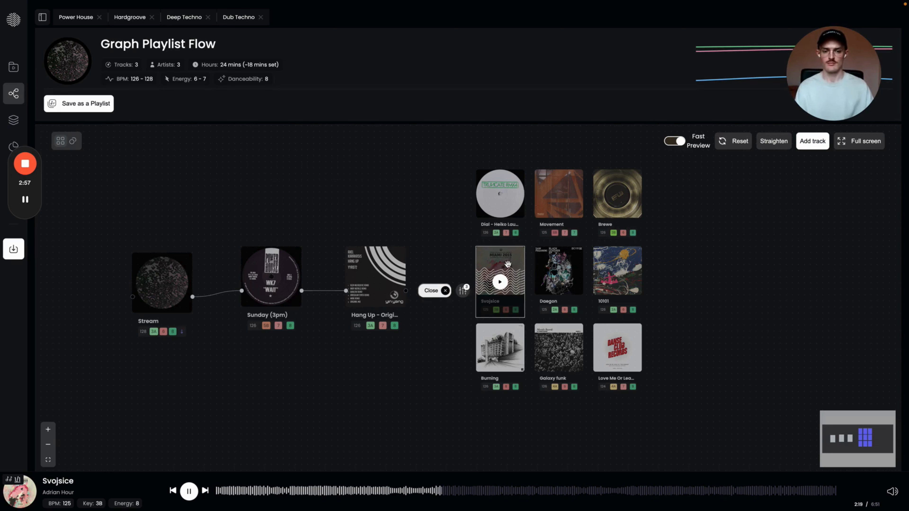
left_click(508, 264)
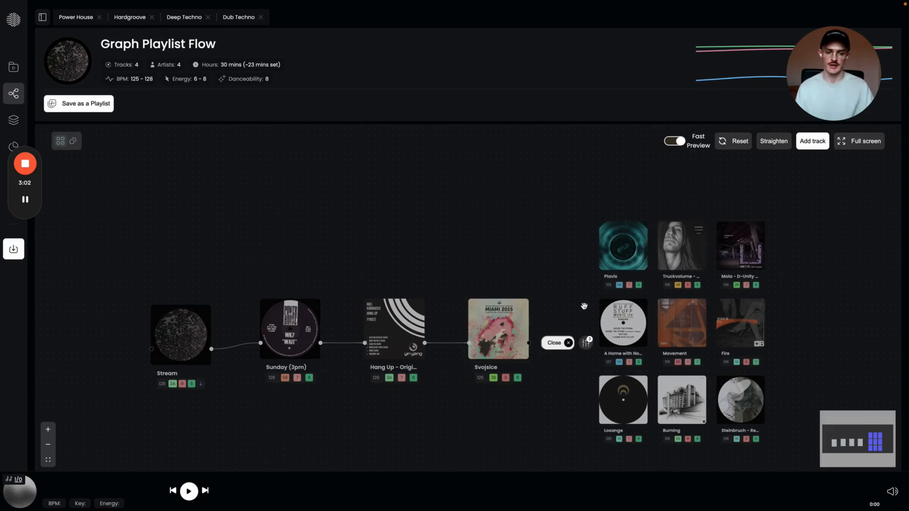
Turn off Fast Preview and reposition the nodes so Svojsice sits higher on the canvas than Hang Up.
left_click(674, 145)
left_click_drag(500, 323, 498, 281)
left_click(408, 319)
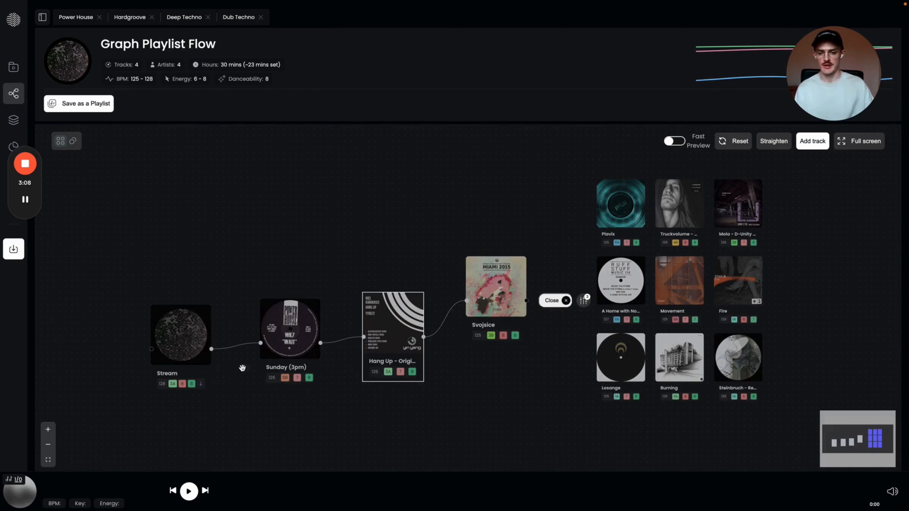
left_click(242, 368)
left_click_drag(555, 254, 463, 243)
left_click(522, 267)
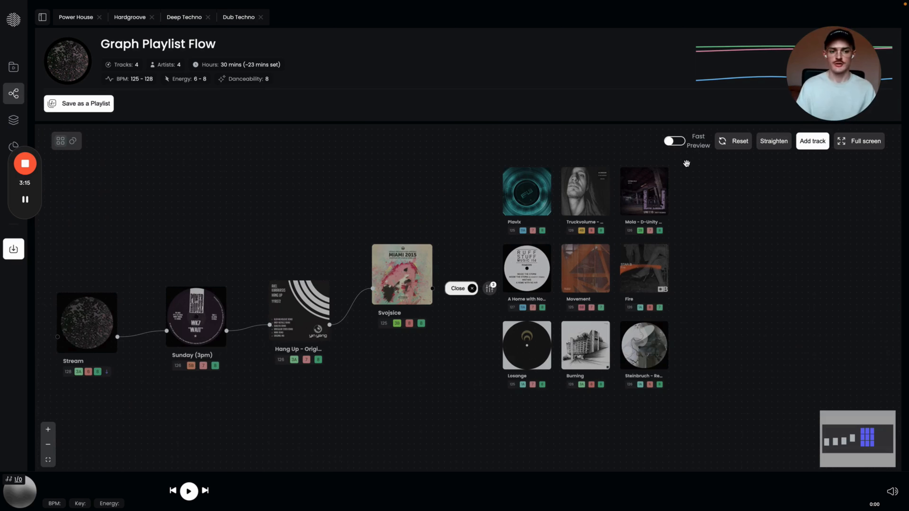
Turn Fast Preview back on, audition Mola - D-Unity Remix, Movement and A Home with No Air, and add A Home with No Air after Svojsice.
left_click(675, 141)
mouse_move(654, 183)
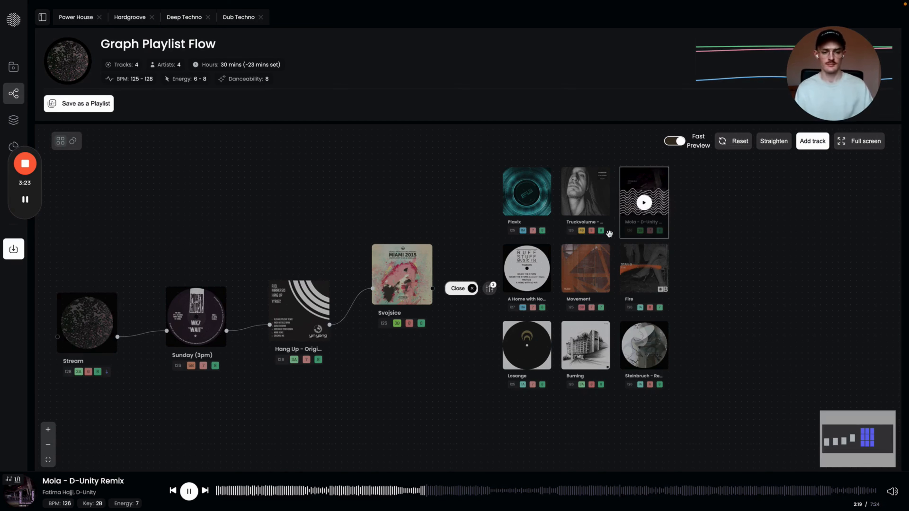
mouse_move(590, 258)
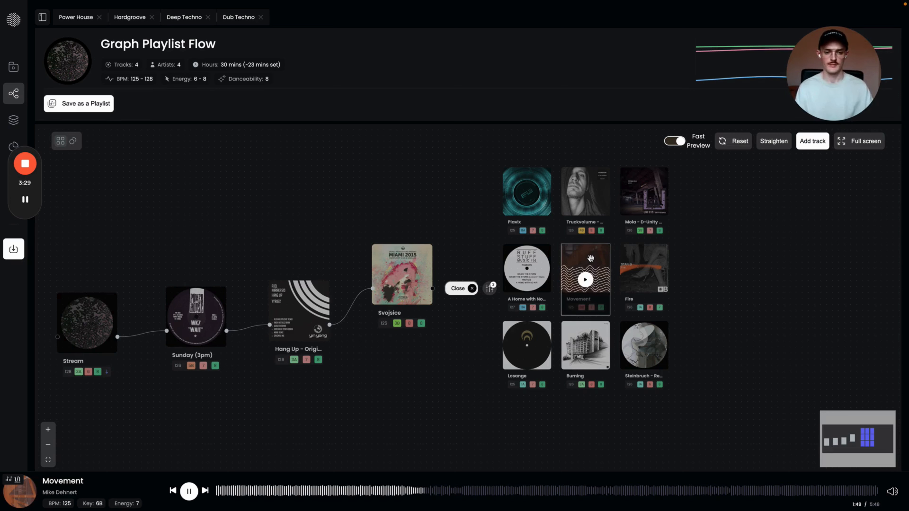
mouse_move(532, 258)
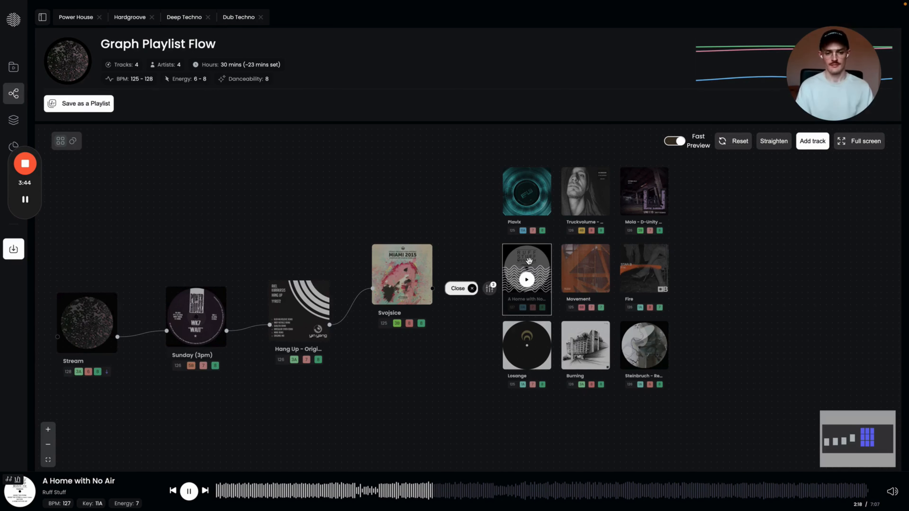
left_click(529, 260)
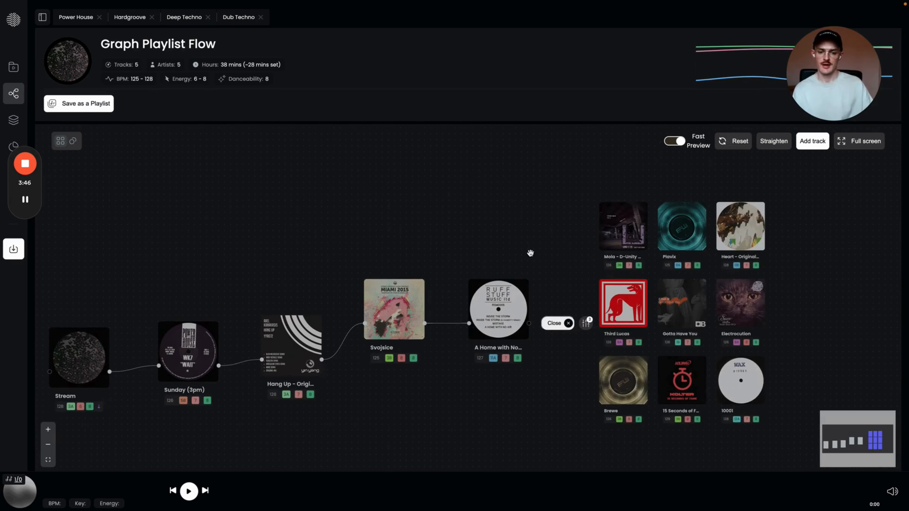
Audition Gotta Have You, 15 Seconds of F... and Brewe among the suggestions, and add Brewe after A Home with No Air.
mouse_move(561, 274)
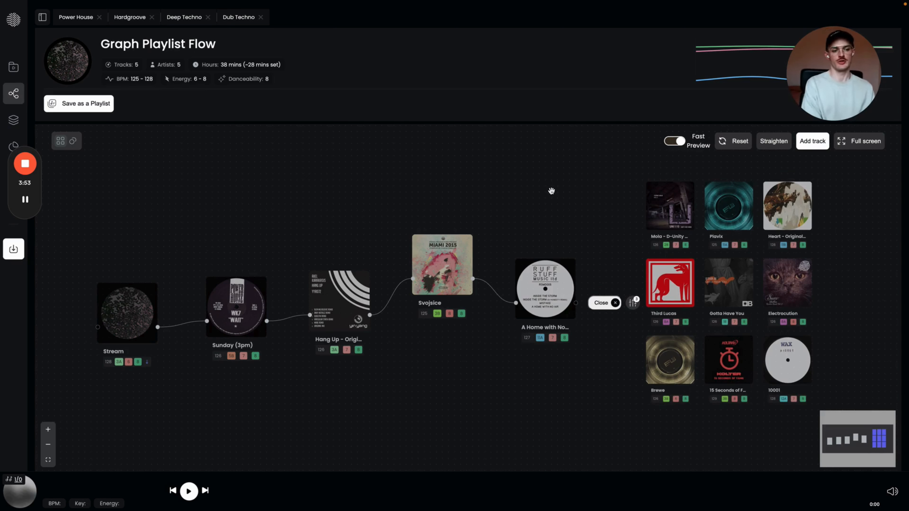
mouse_move(729, 279)
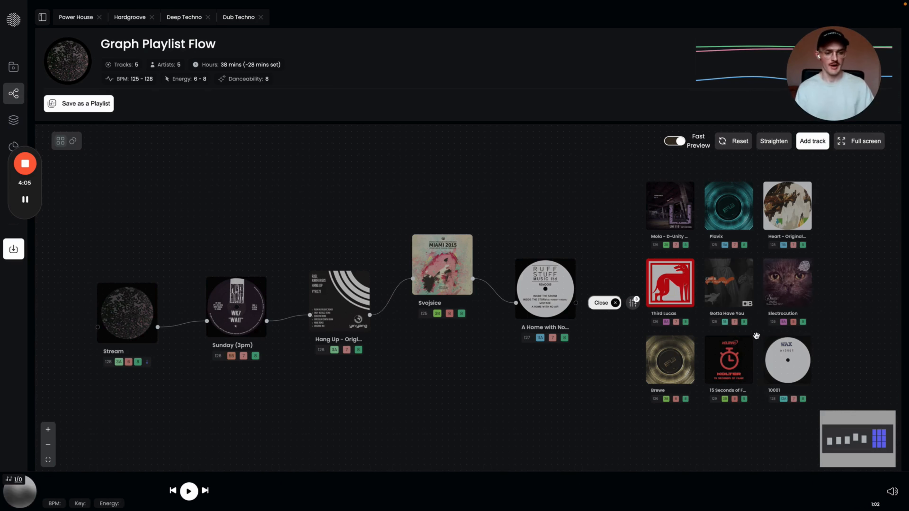
mouse_move(716, 363)
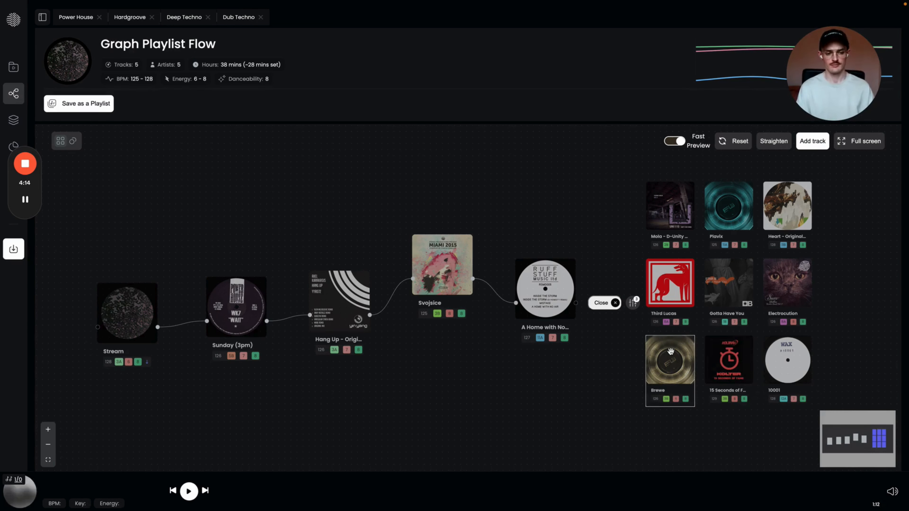
mouse_move(670, 354)
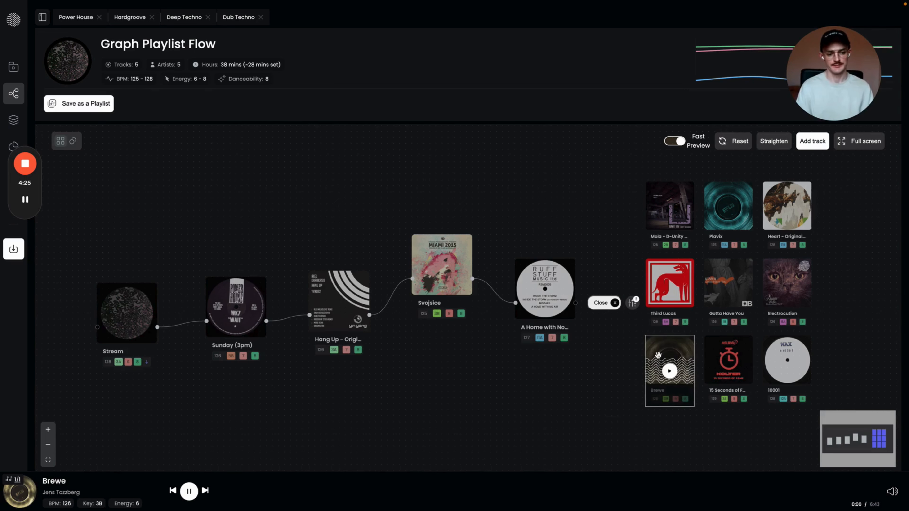
left_click(660, 356)
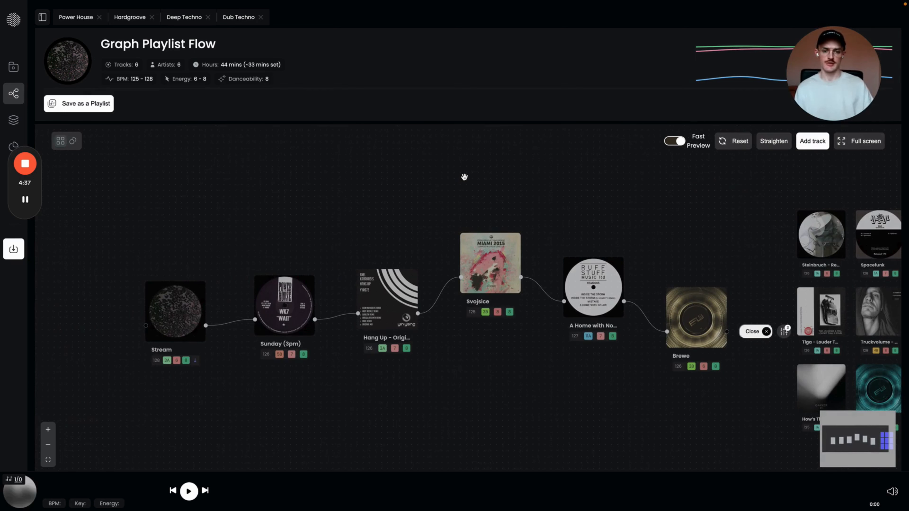
Preview the chained tracks in order from Stream through Brewe to check the flow, and close the suggestions after Brewe.
mouse_move(176, 310)
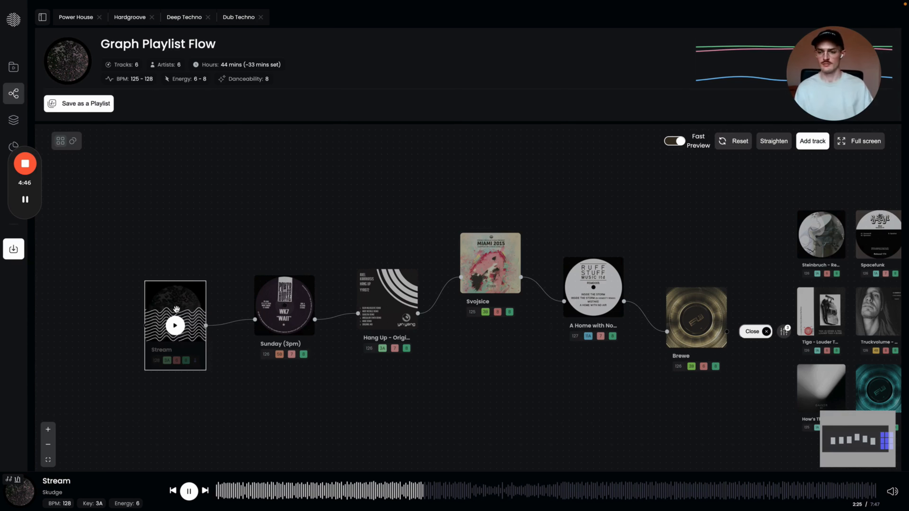
mouse_move(300, 301)
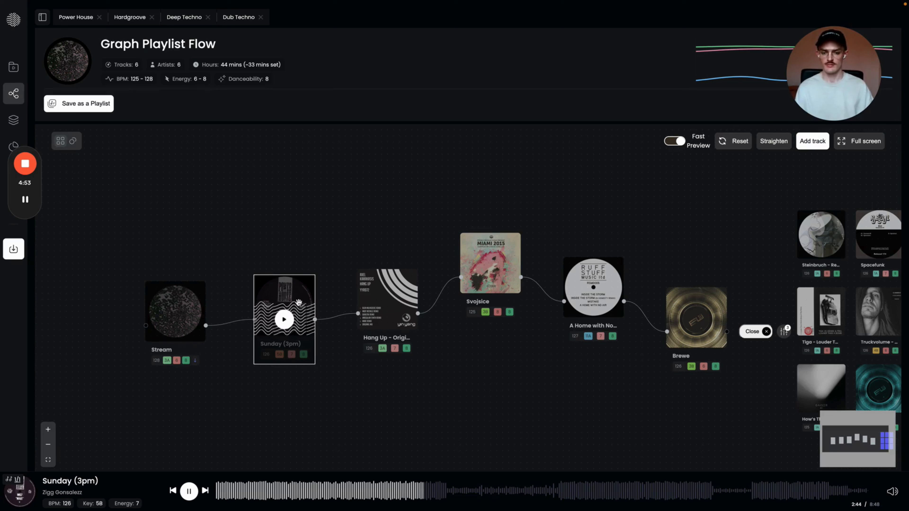
mouse_move(384, 311)
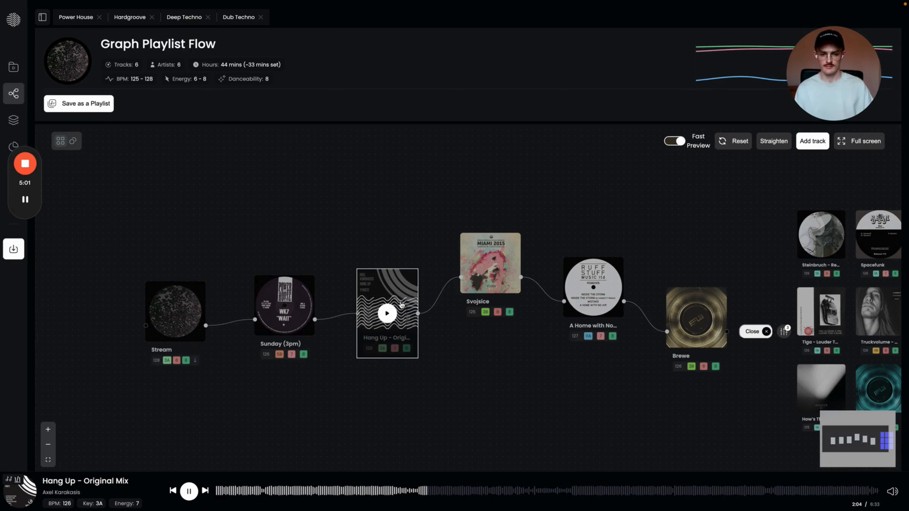
mouse_move(501, 261)
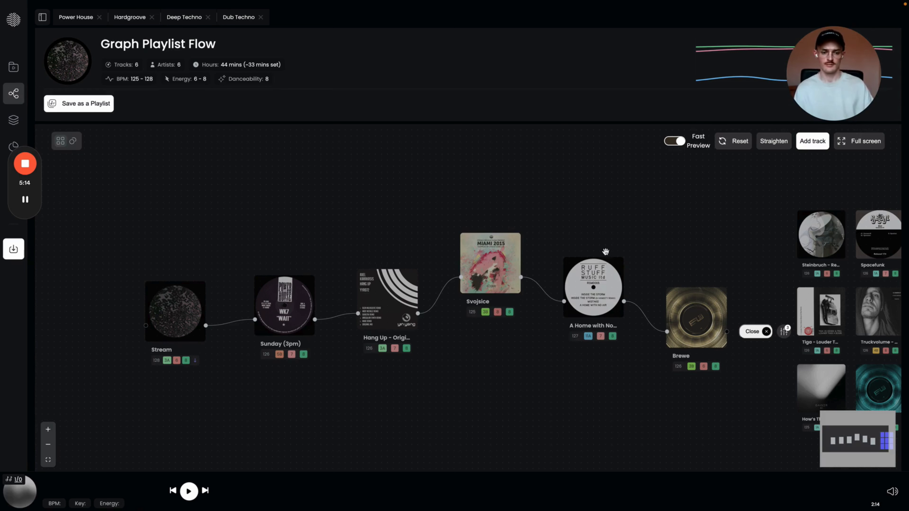
mouse_move(596, 292)
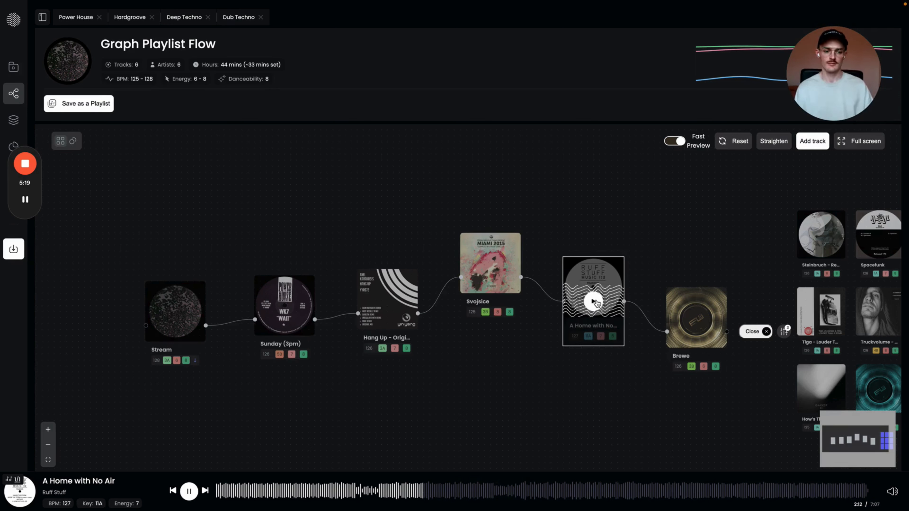
mouse_move(709, 327)
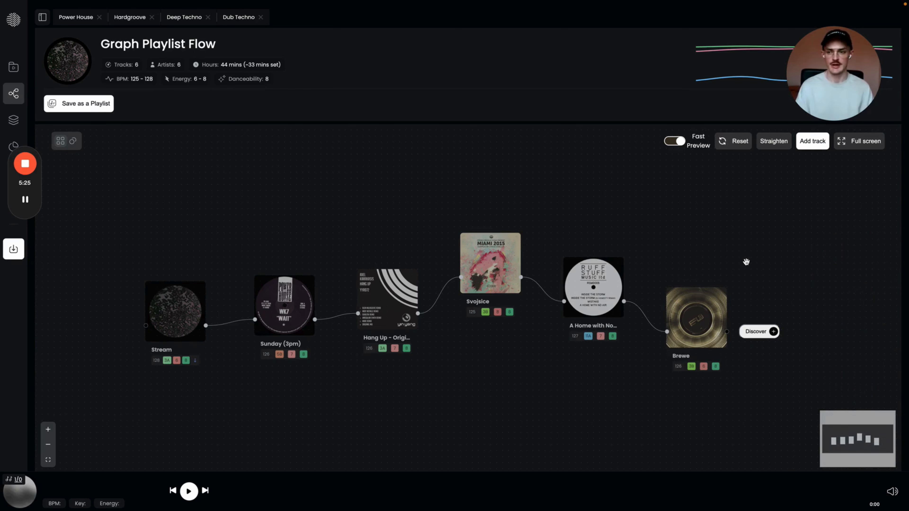
Save the track graph as a new playlist named Mix for Berlin Club.
left_click(86, 108)
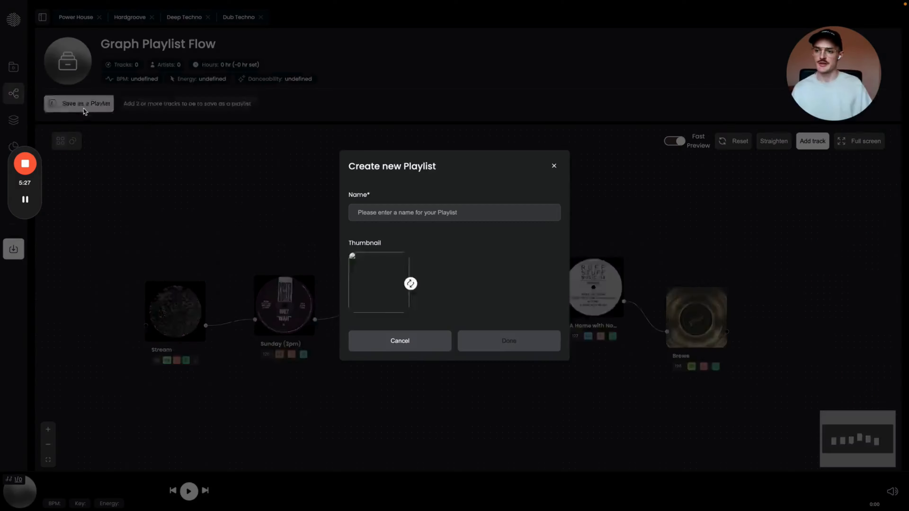
type("Mix for Berlin Club")
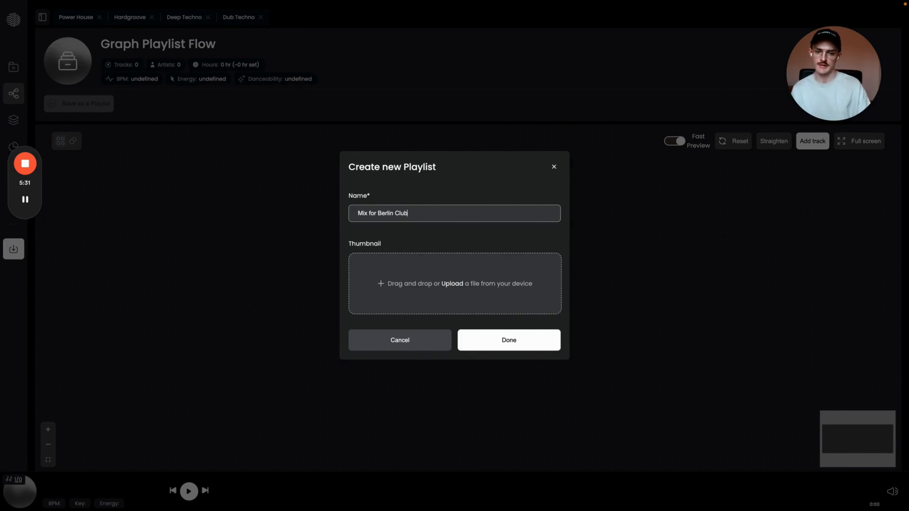
left_click(503, 341)
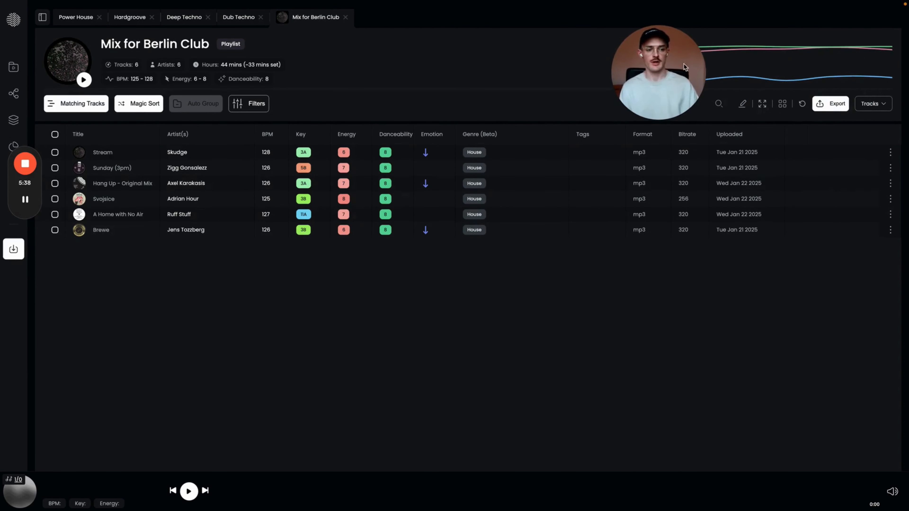
Export the Mix for Berlin Club playlist as an .m3u file to the Desktop.
left_click(829, 106)
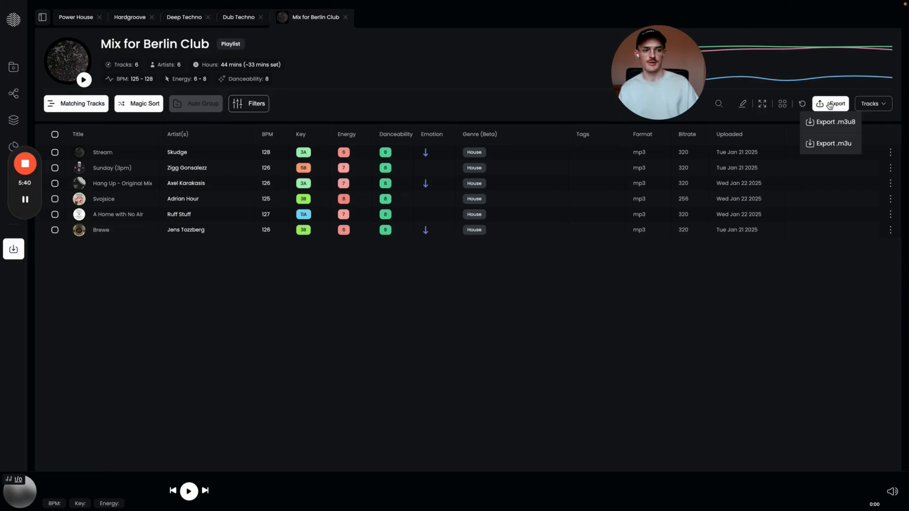
left_click(832, 146)
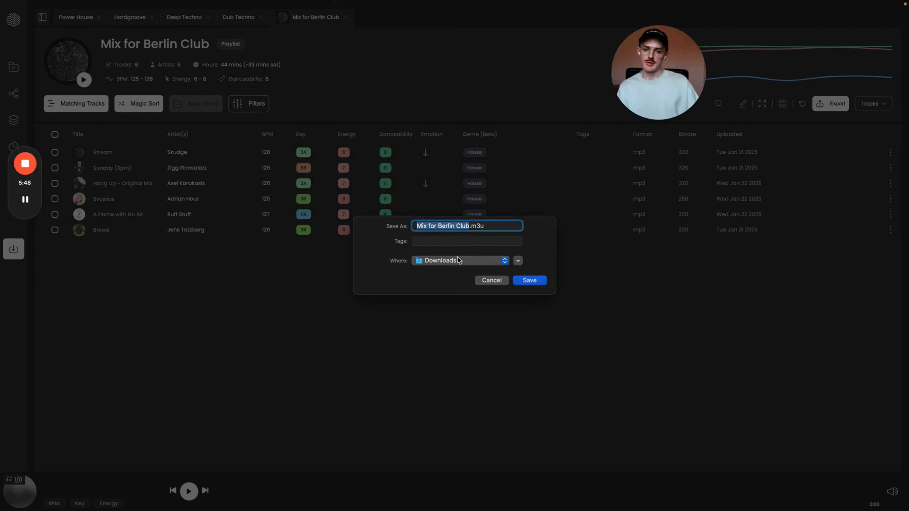
left_click(451, 261)
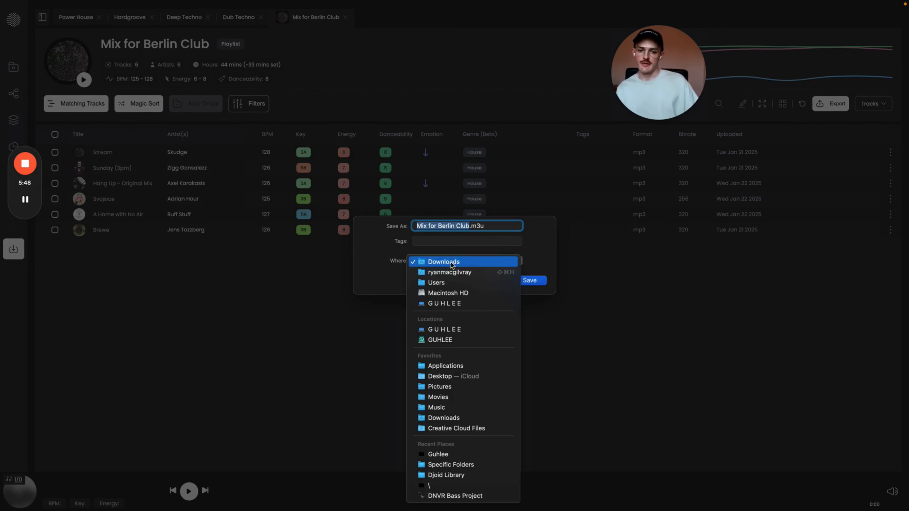
left_click(453, 376)
left_click(532, 280)
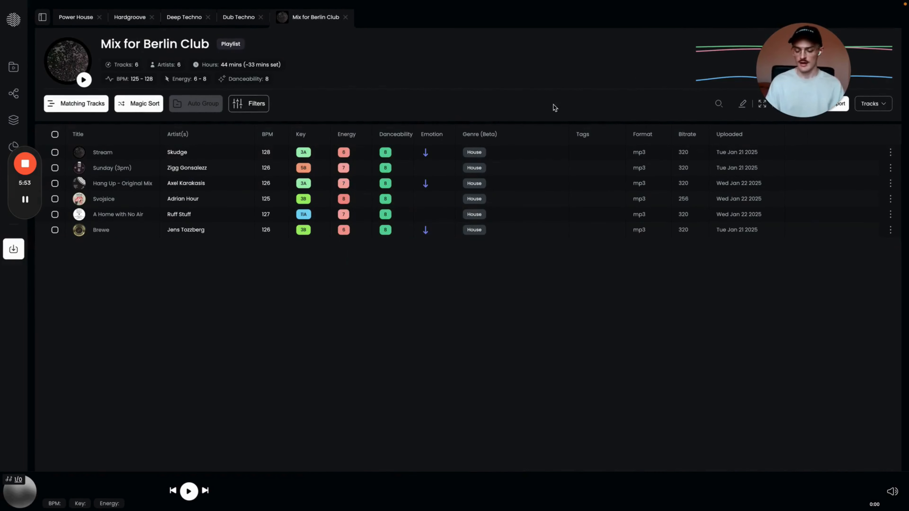
Switch to Traktor and import Mix for Berlin Club.m3u from the Desktop into Playlists.
key("super+Tab")
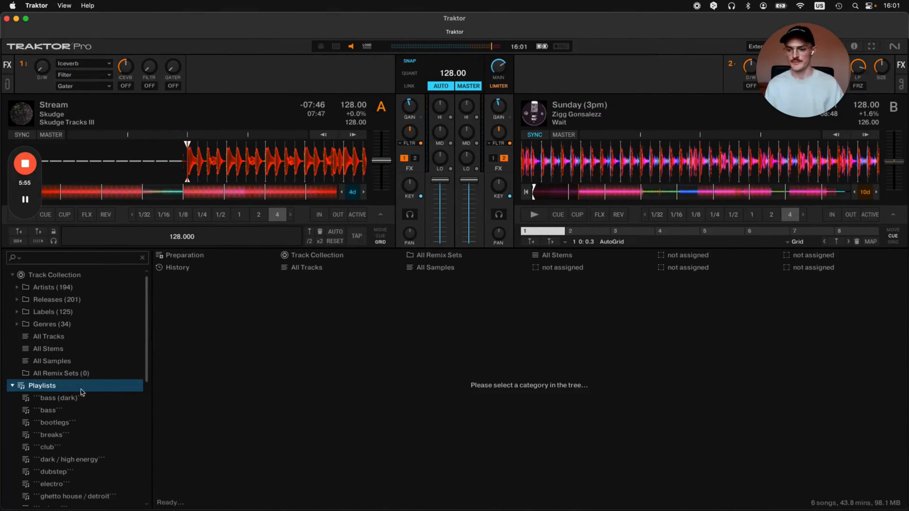
scroll(59, 386, "down", 4)
right_click(62, 310)
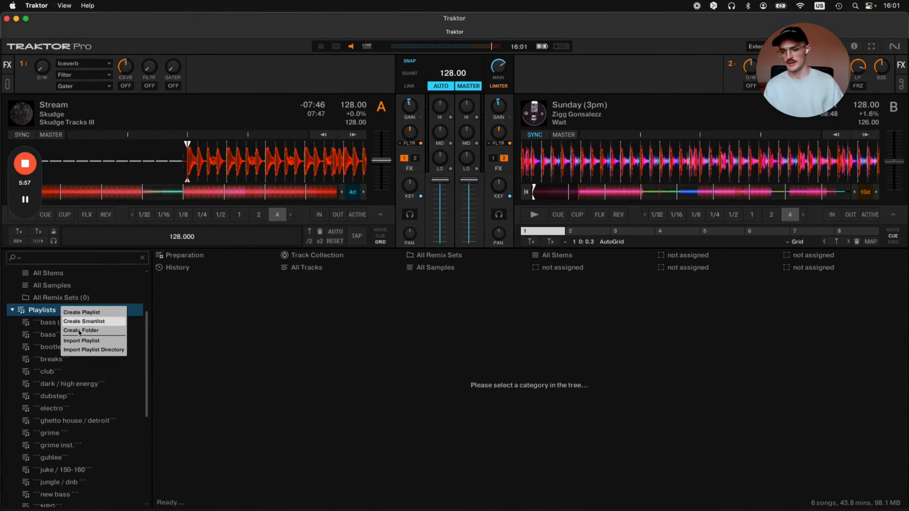
left_click(75, 341)
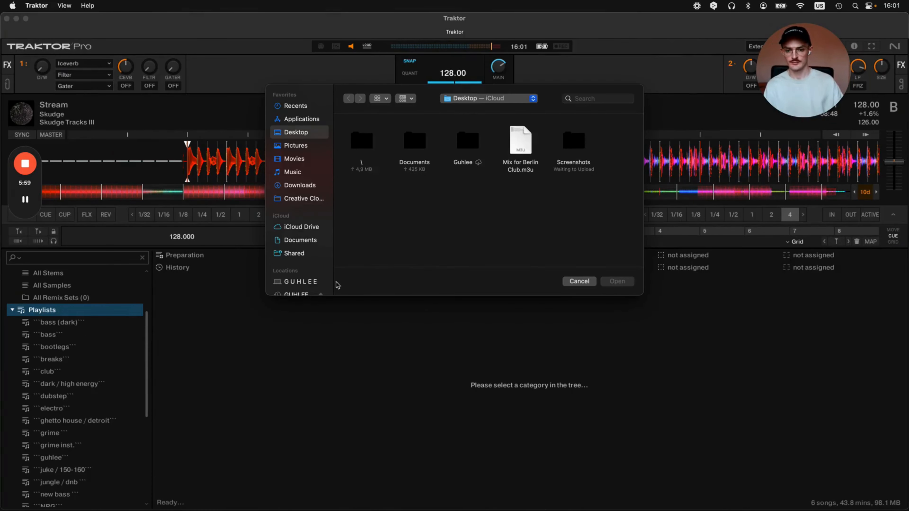
left_click(519, 150)
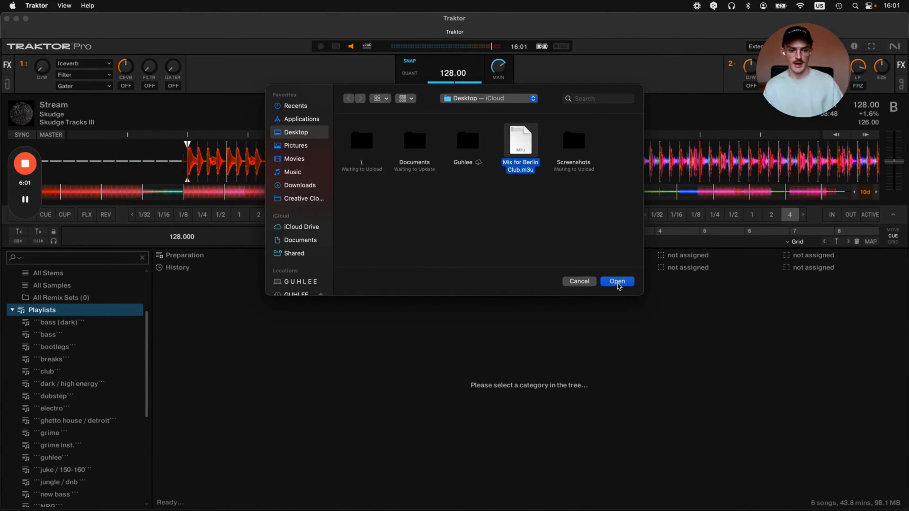
left_click(617, 281)
left_click(487, 289)
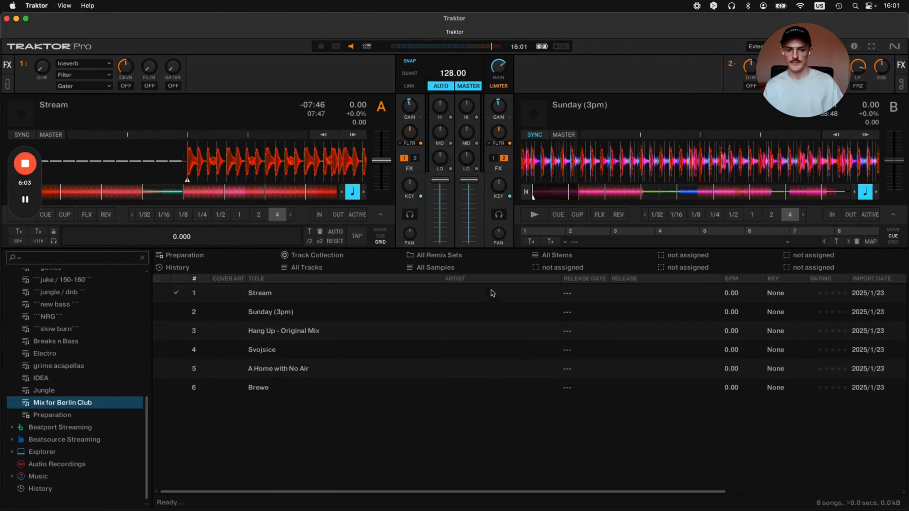